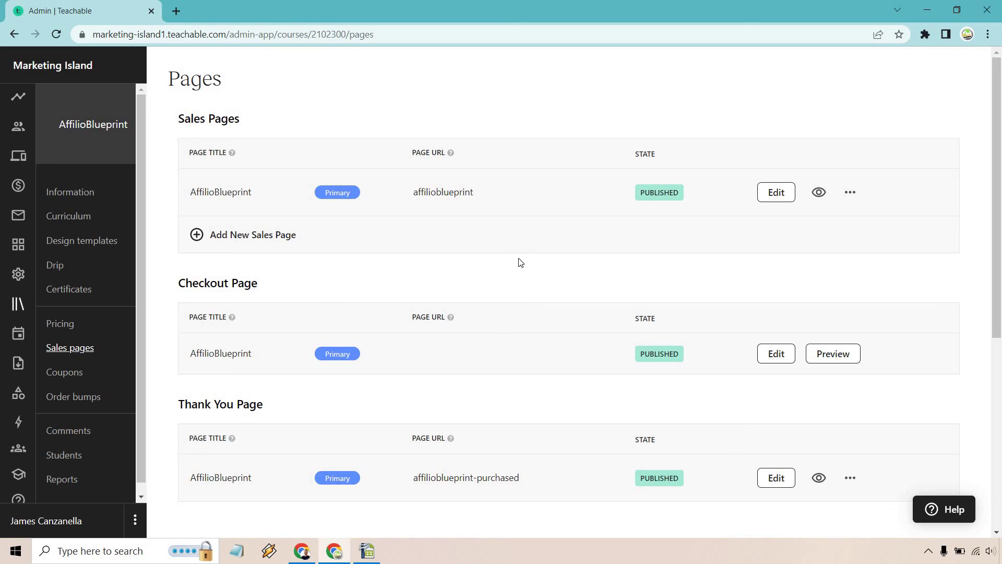
Switch on the 'Enable Teachable BackOffice and turn on PayPal' toggle on the Pages screen
scroll(538, 230, down, 6)
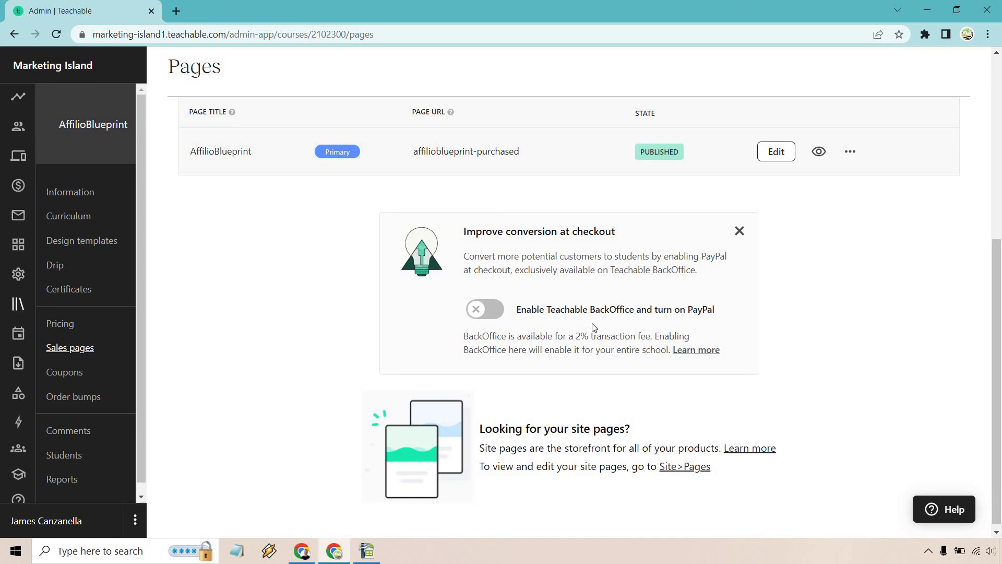
click(494, 312)
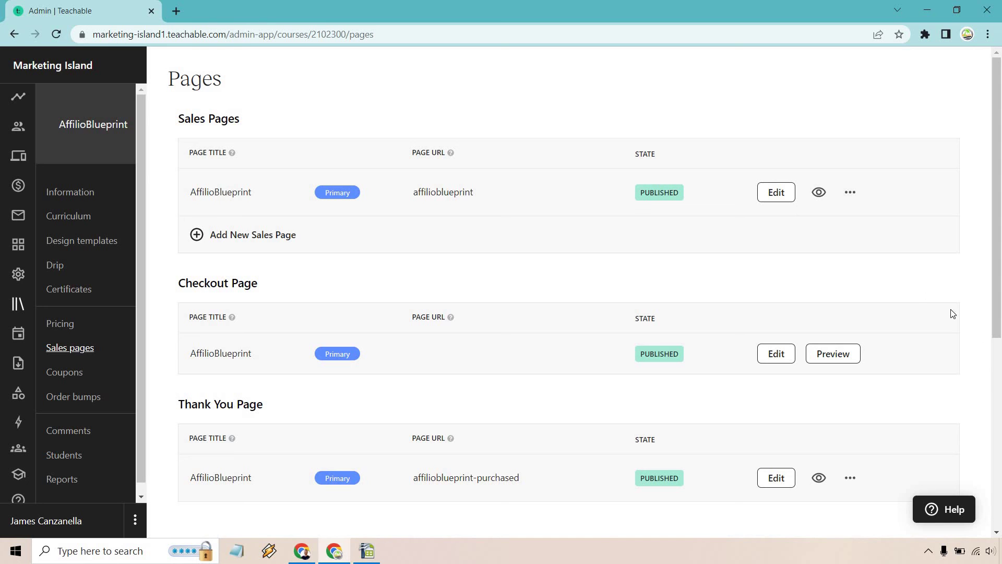
Edit the AffilioBlueprint Checkout Page and review its Testimonials, Bullet Points and Course Guarantee sections
click(785, 360)
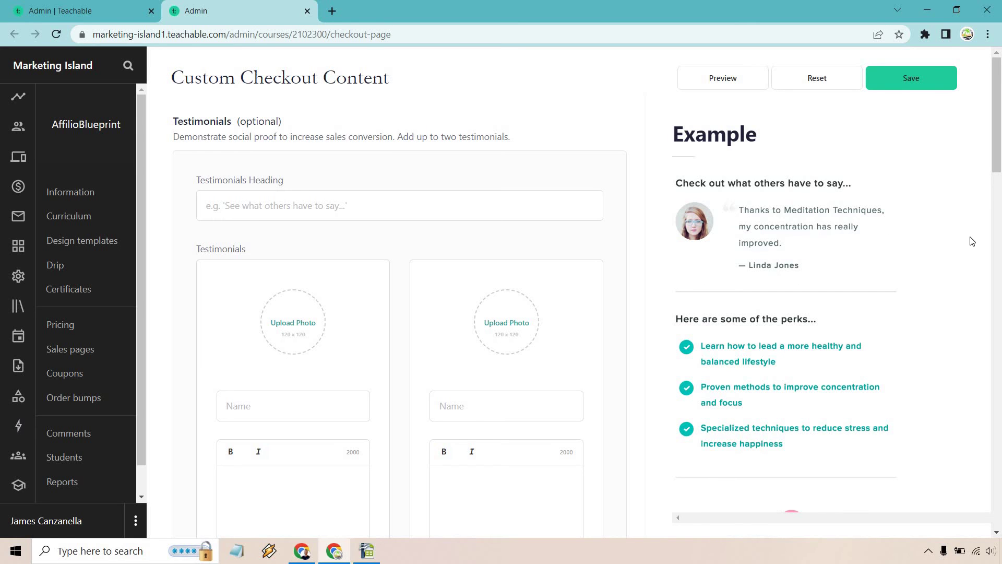
scroll(832, 262, down, 2)
scroll(389, 234, down, 10)
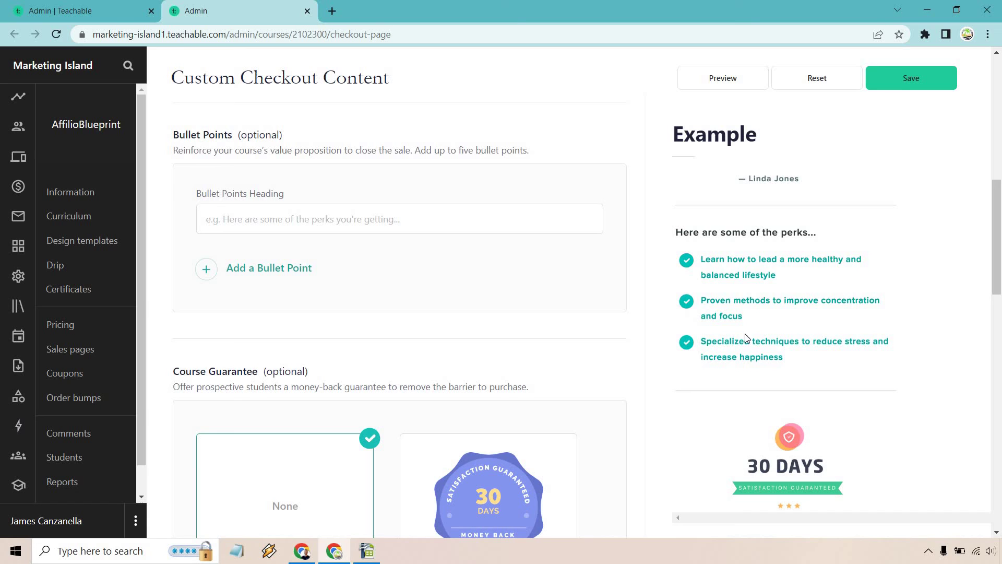
scroll(584, 203, down, 3)
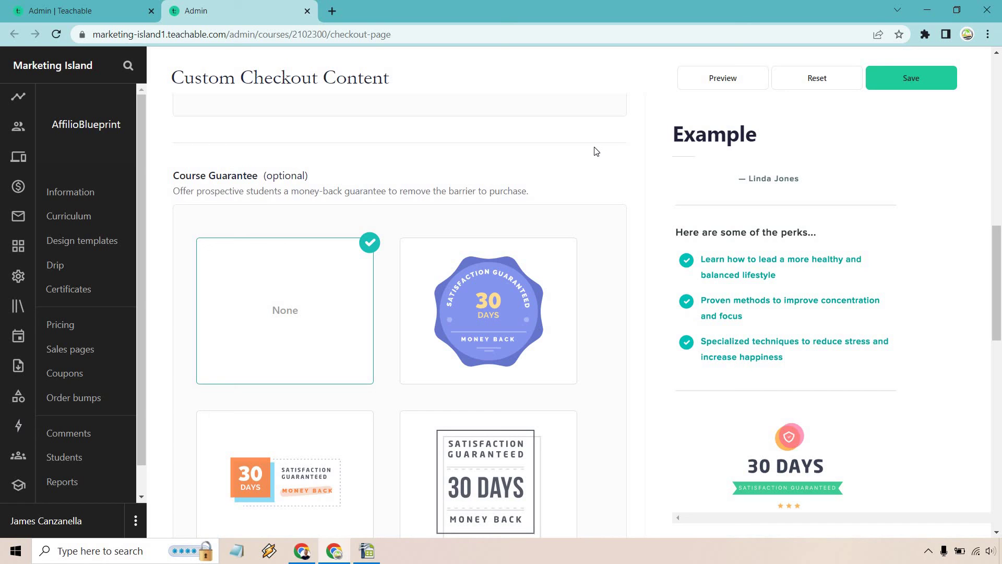
scroll(596, 151, down, 10)
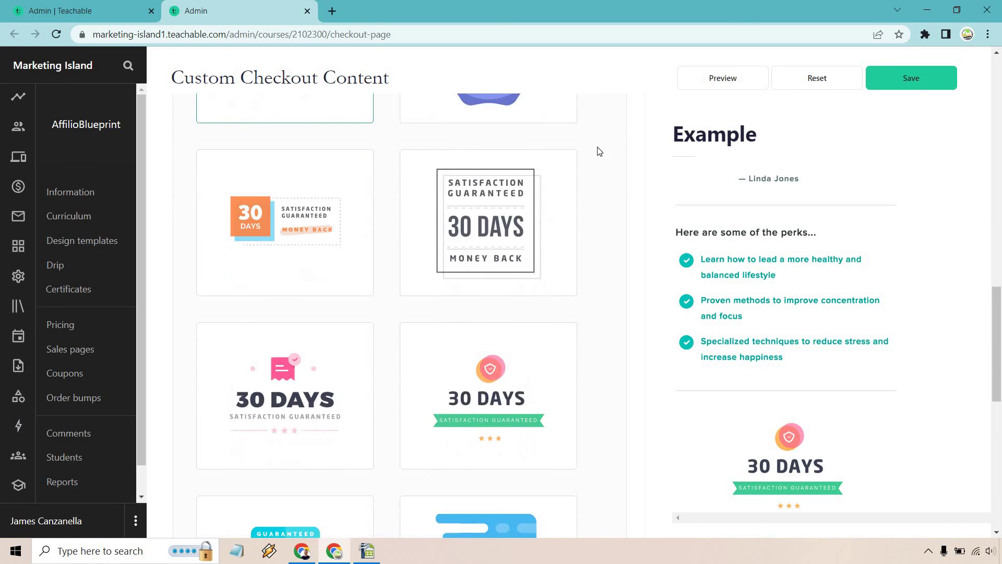
scroll(598, 152, down, 1)
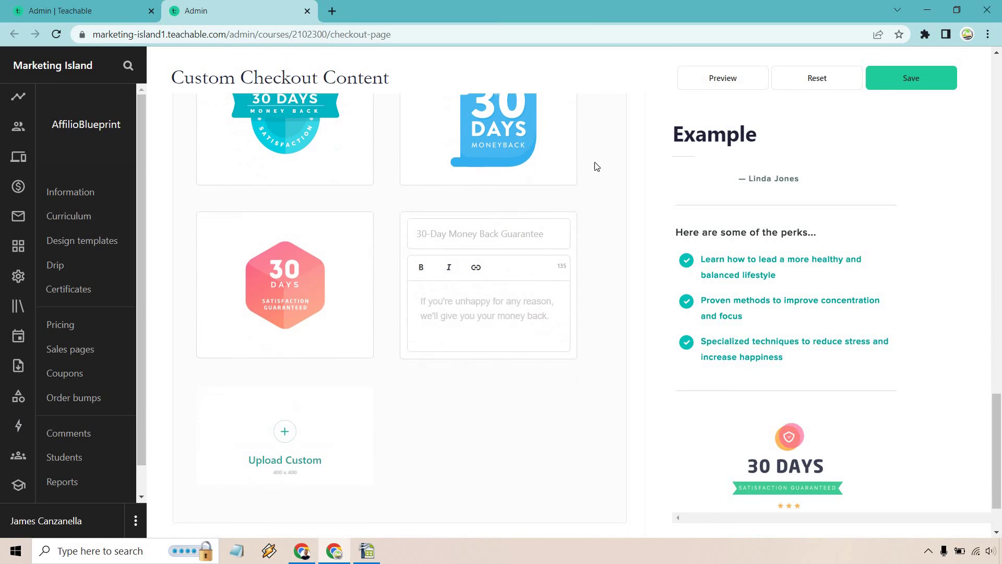
scroll(461, 316, down, 1)
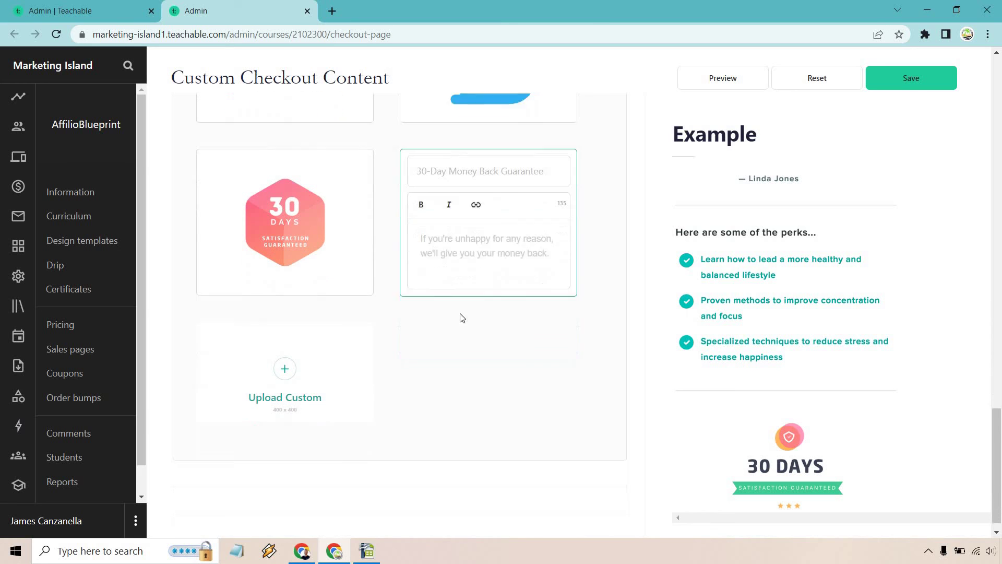
scroll(580, 361, up, 9)
scroll(582, 361, up, 15)
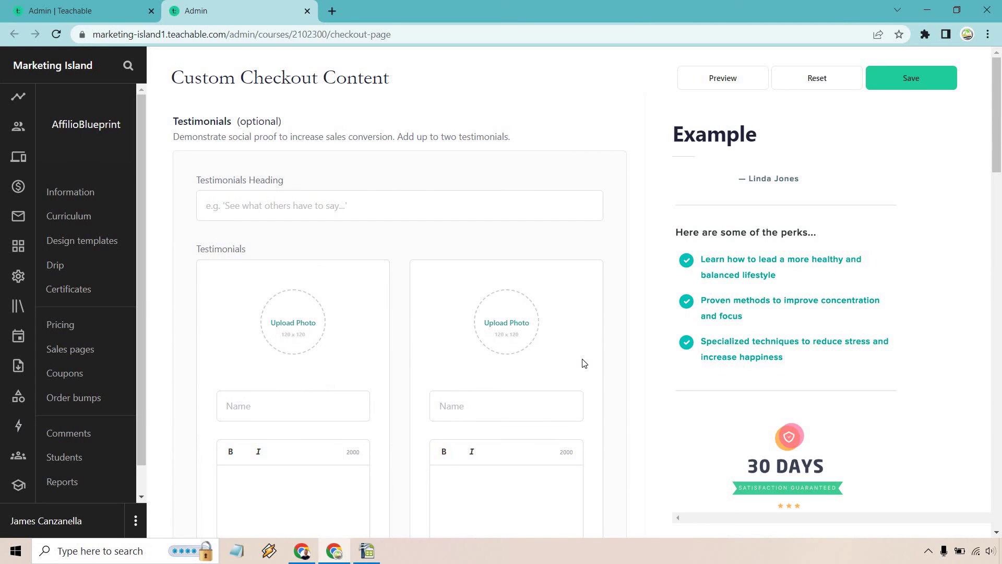
scroll(848, 274, up, 2)
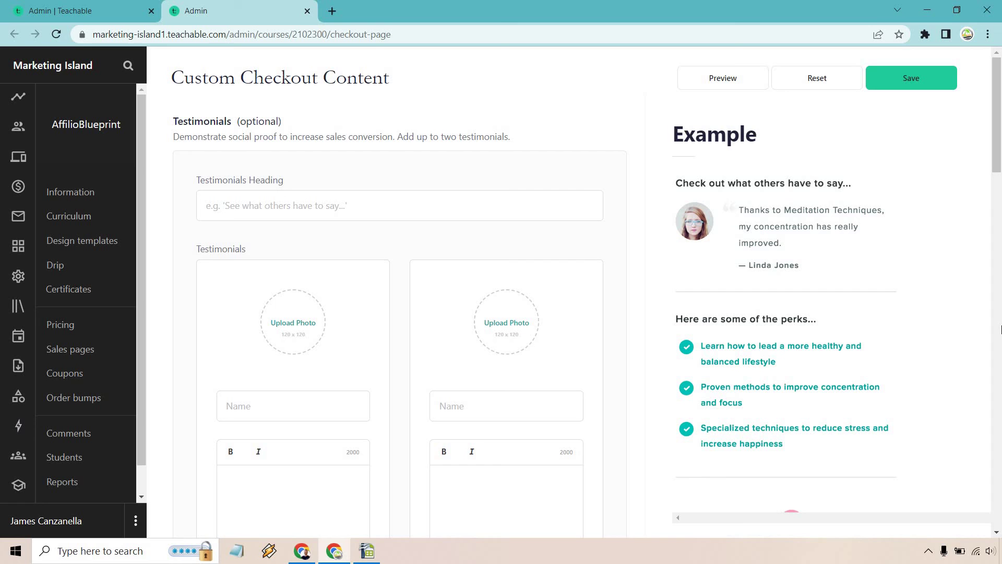
click(683, 79)
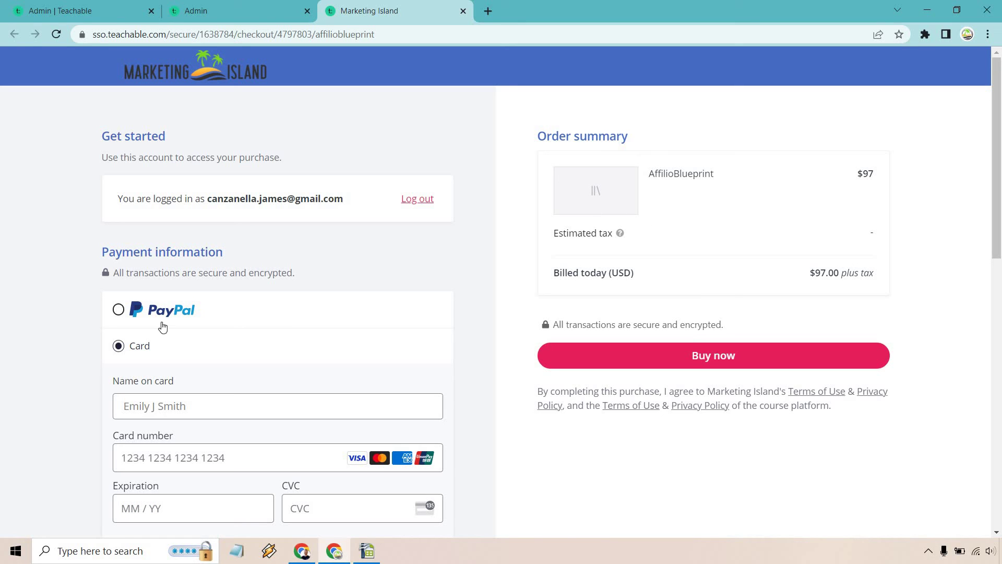
scroll(282, 219, down, 3)
click(175, 184)
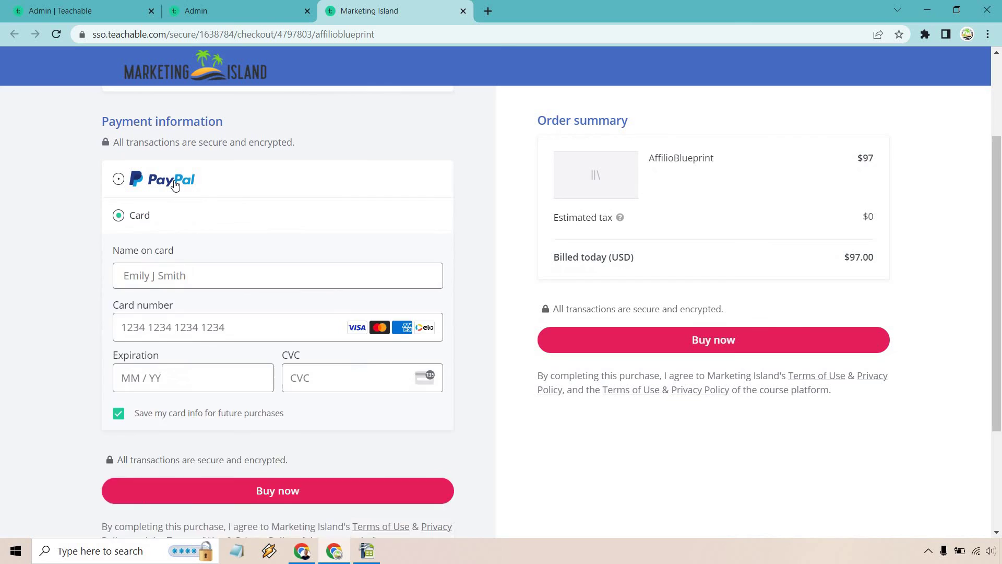
click(140, 368)
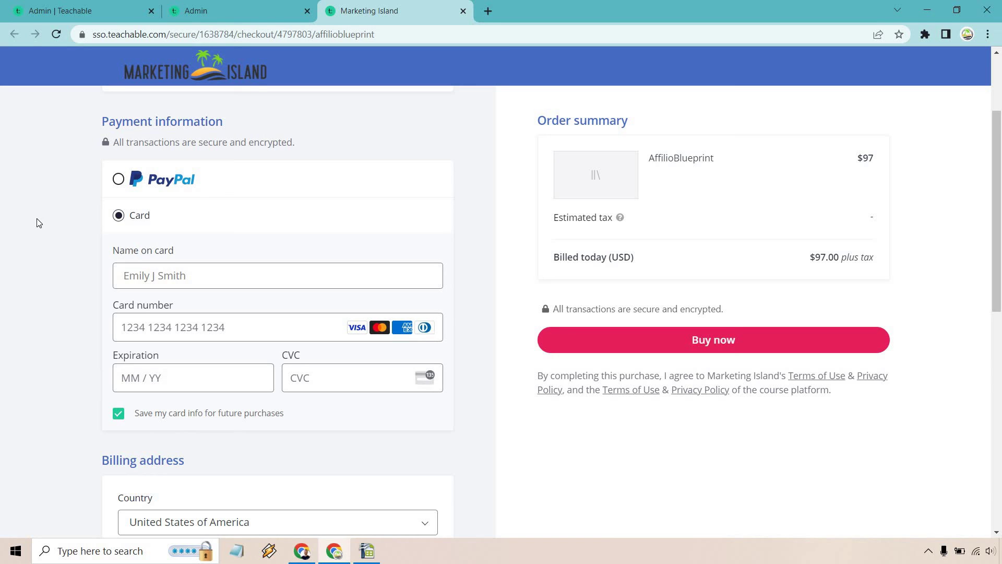
scroll(38, 223, down, 9)
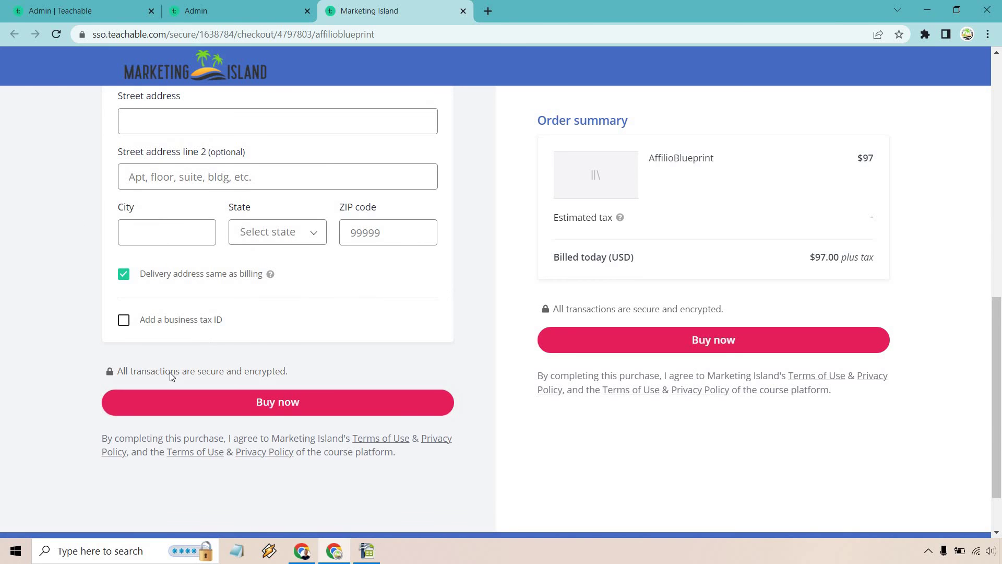
scroll(471, 305, up, 8)
scroll(467, 301, up, 3)
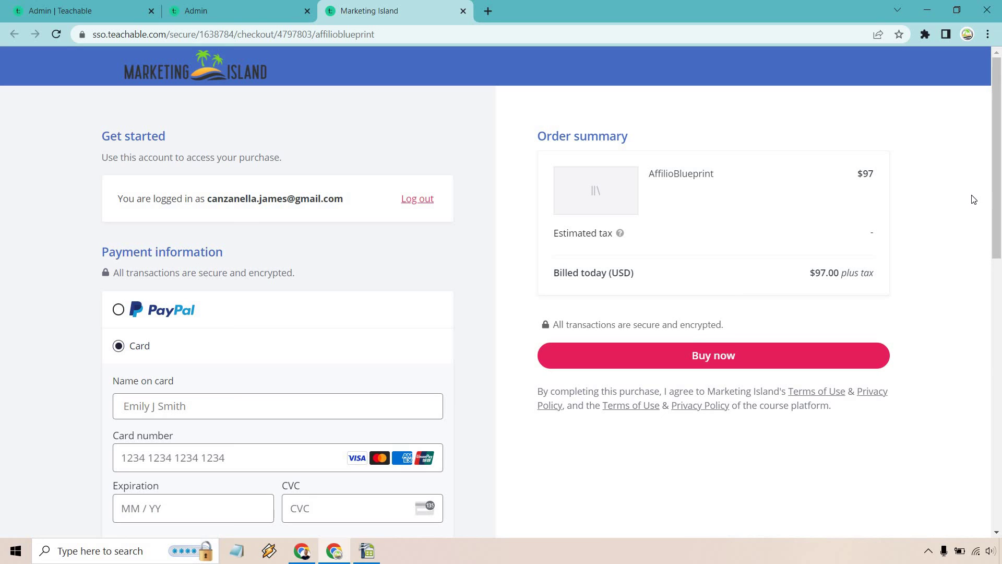
click(464, 11)
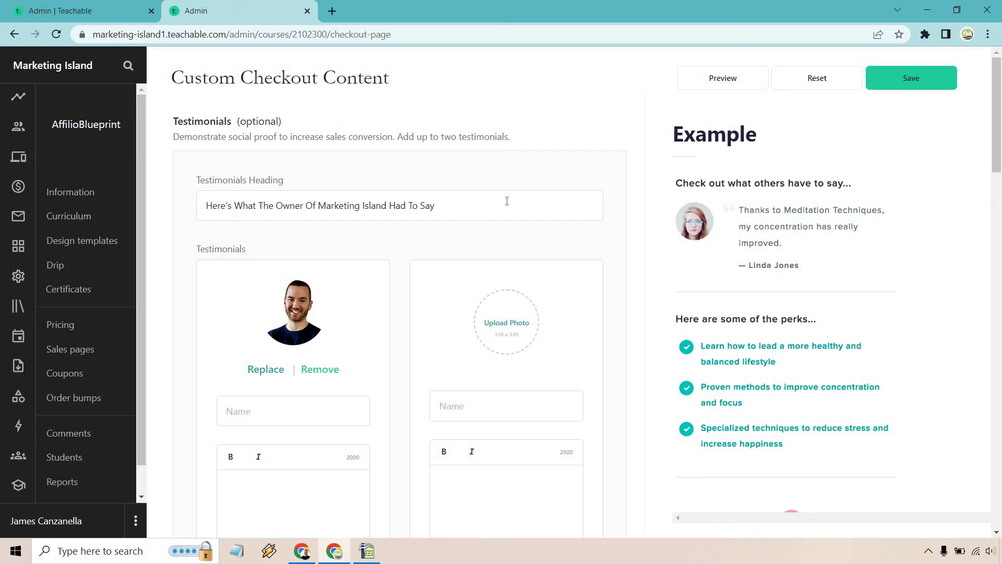
Enter the owner's name as the first testimonial's author, paste the shoestring-budget quote, and save
click(302, 417)
text(James Canzanella)
scroll(308, 423, down, 1)
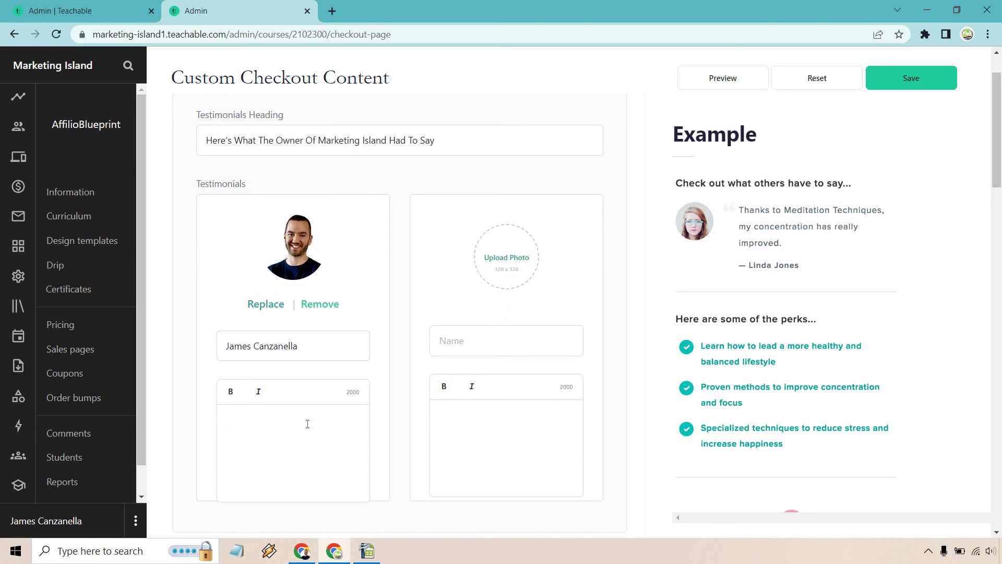
text(This is the perfect guide for quickly getting up and running on a shoestring budget.)
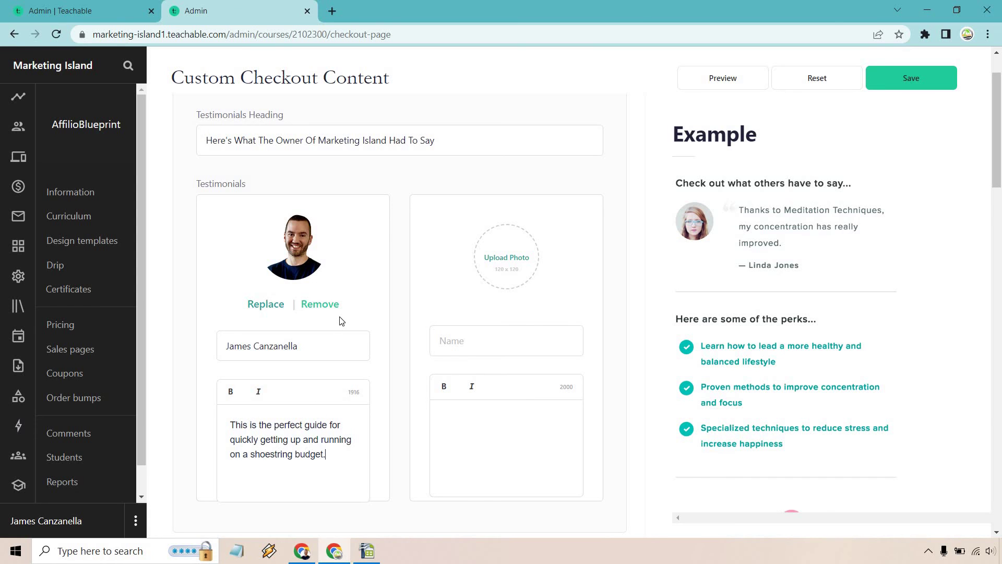
scroll(341, 320, up, 1)
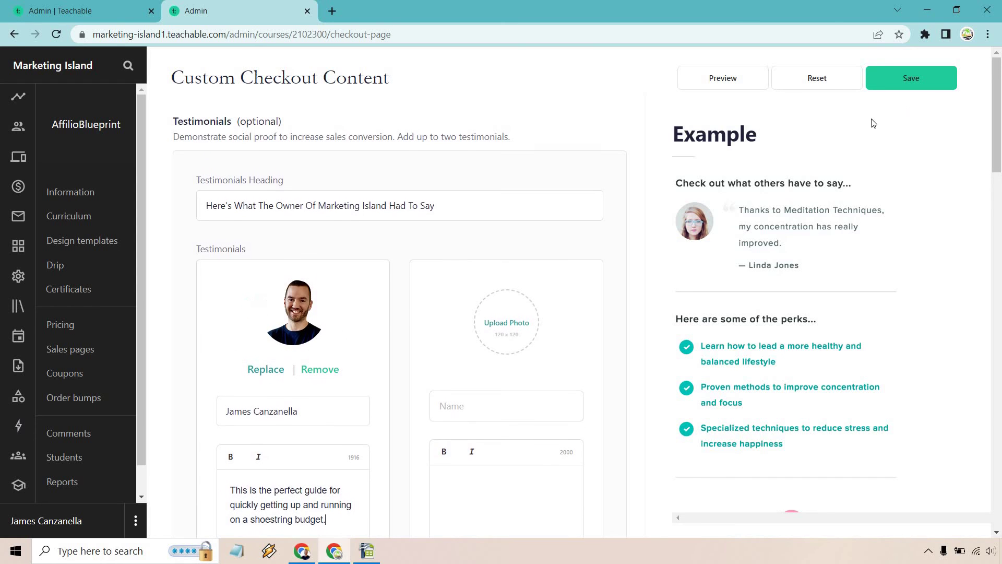
click(941, 82)
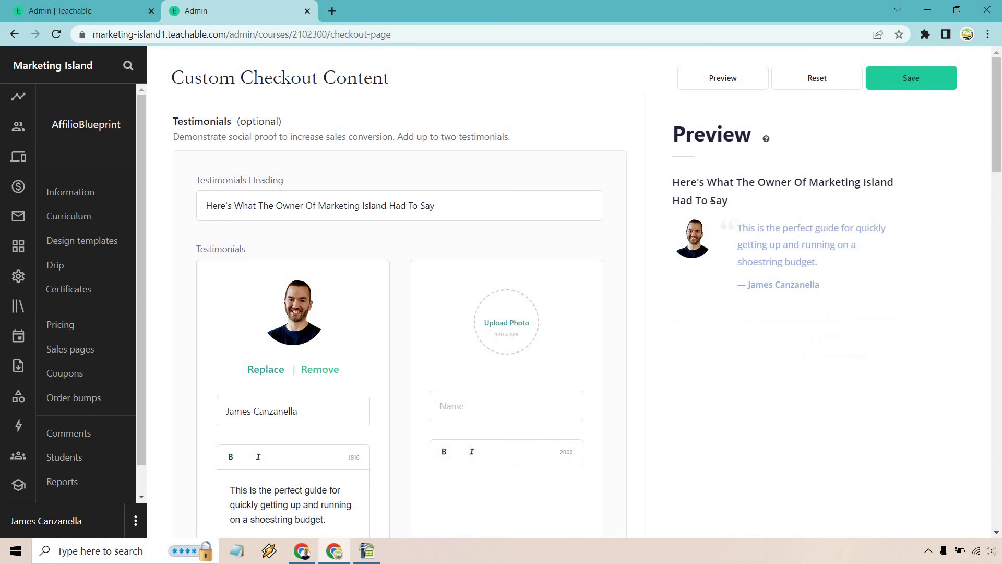
Save the 'Don't forget about the big benefits...' heading with its three benefit bullets
scroll(505, 225, down, 8)
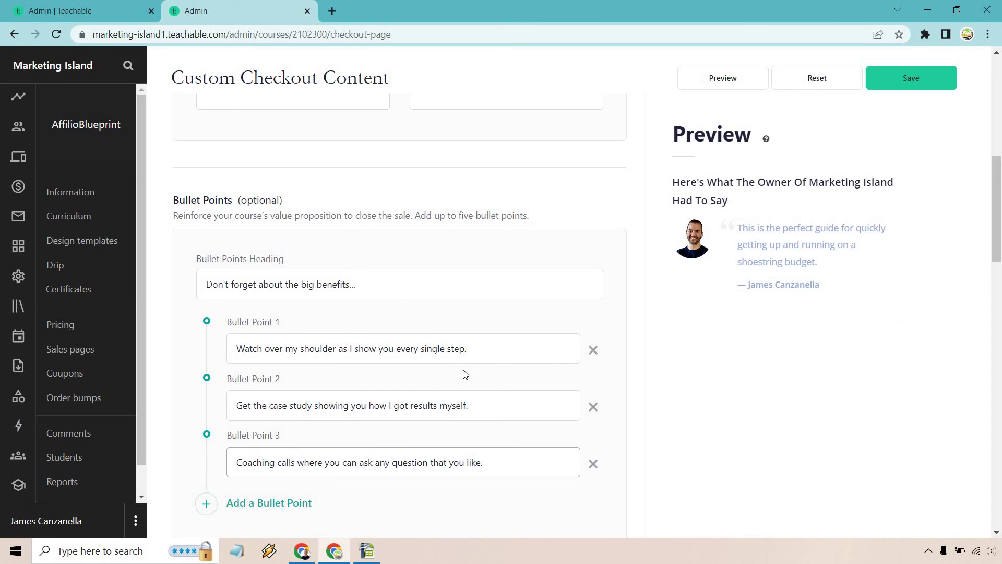
click(930, 76)
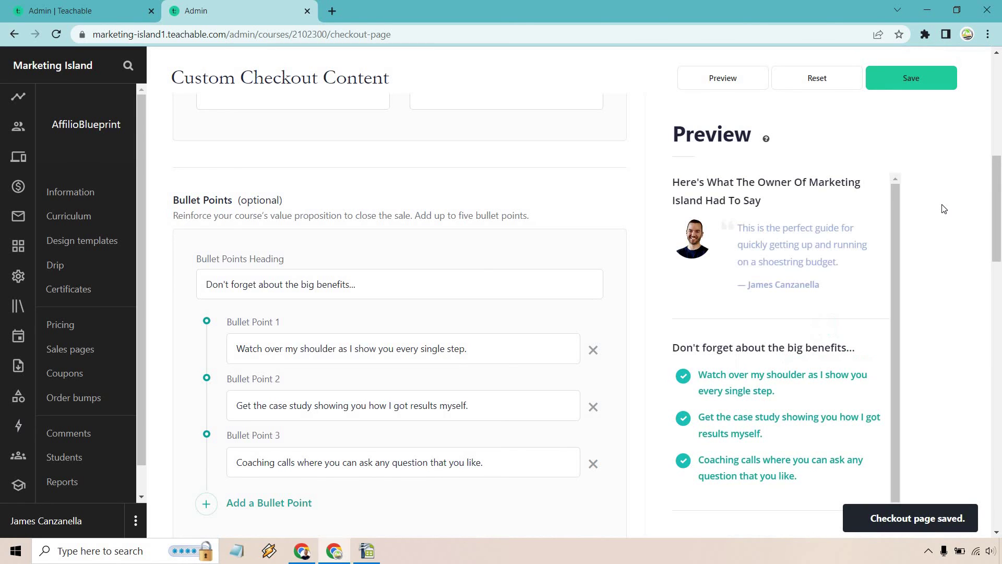
Choose the orange '30 Days Satisfaction Guaranteed Money Back' badge as the course guarantee and save
scroll(946, 217, down, 10)
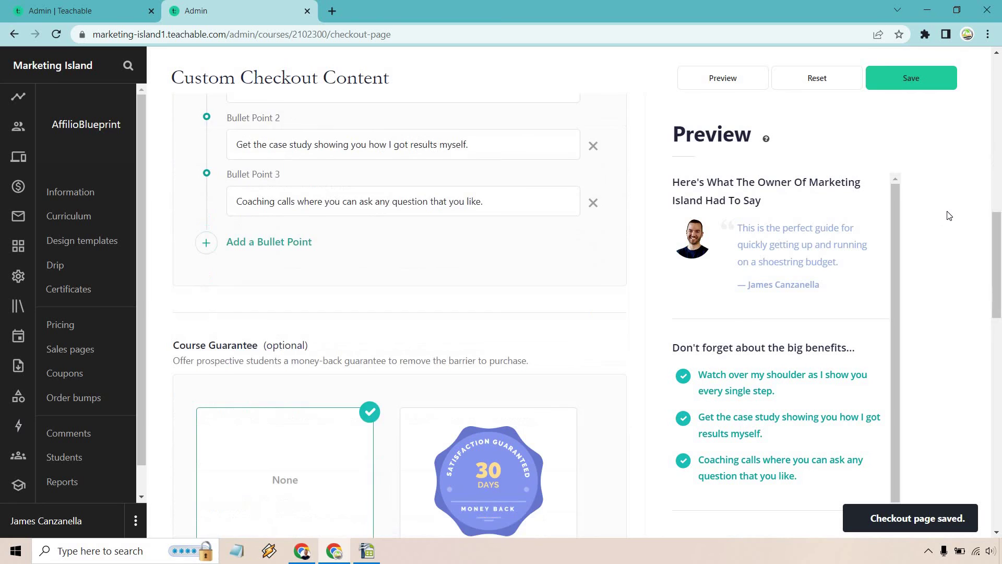
scroll(634, 189, down, 2)
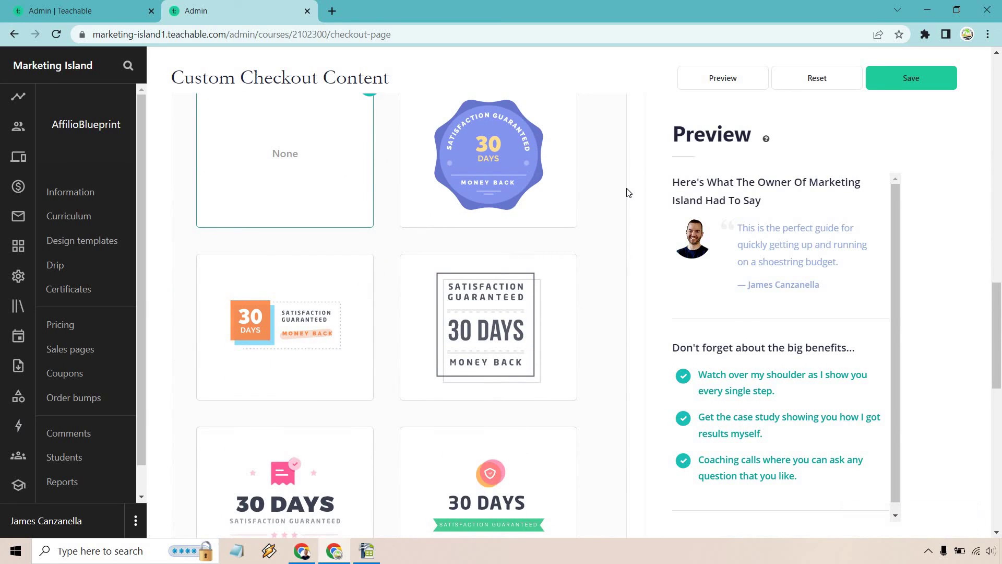
scroll(574, 209, down, 5)
scroll(574, 210, down, 8)
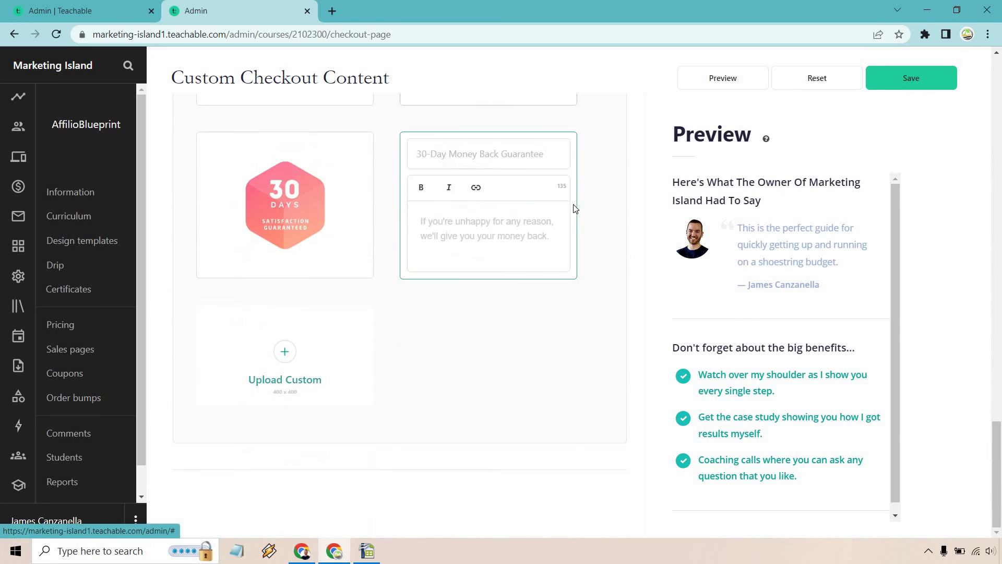
scroll(574, 210, up, 10)
scroll(574, 209, up, 3)
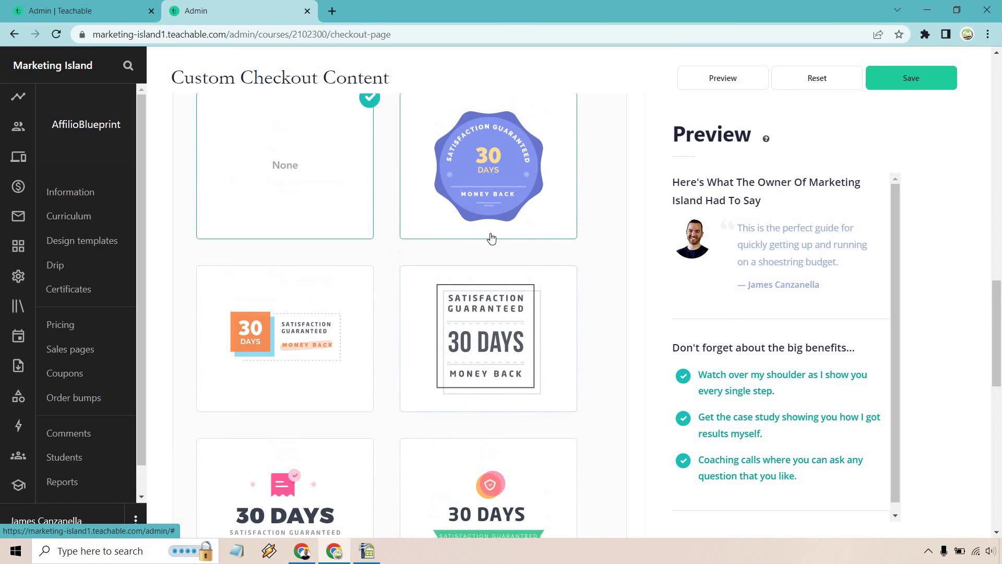
click(274, 343)
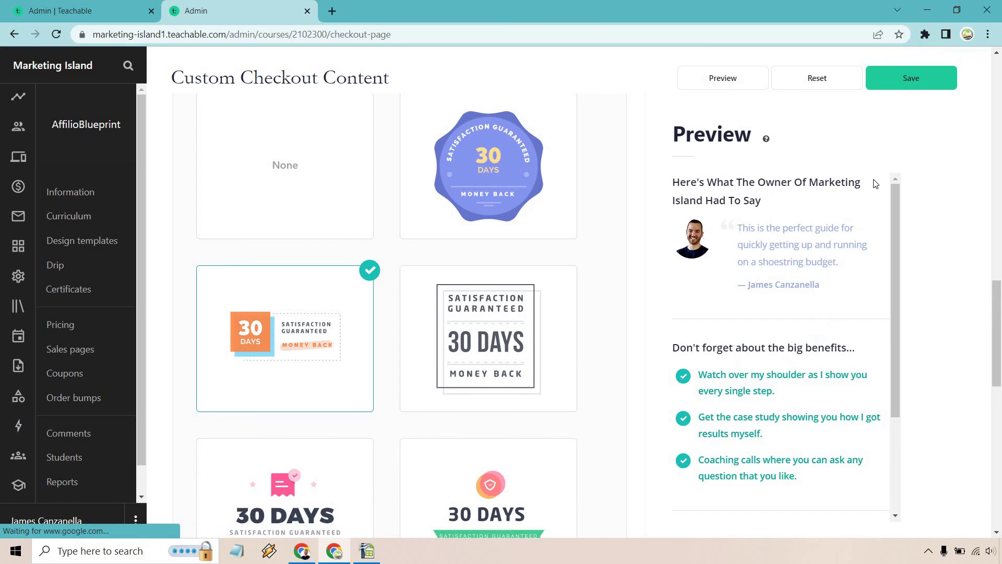
click(911, 83)
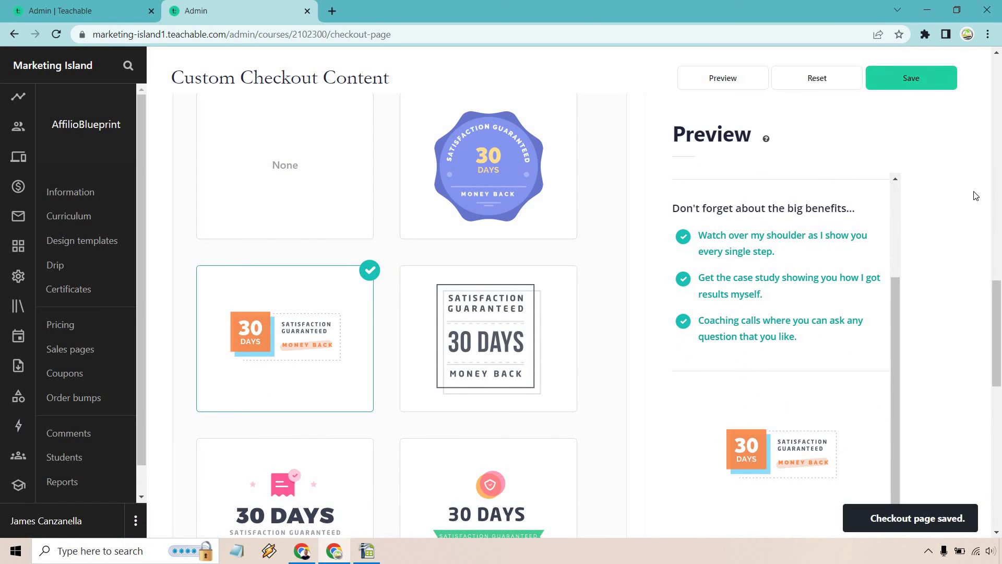
scroll(858, 247, up, 3)
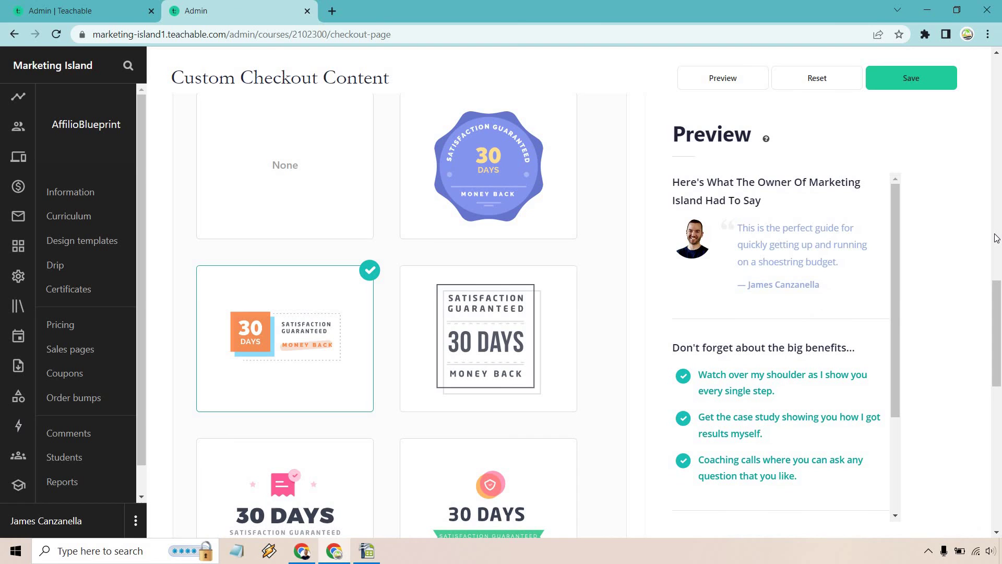
Preview the live checkout page in a new tab, checking the testimonial, benefits, guarantee and PayPal option
click(700, 88)
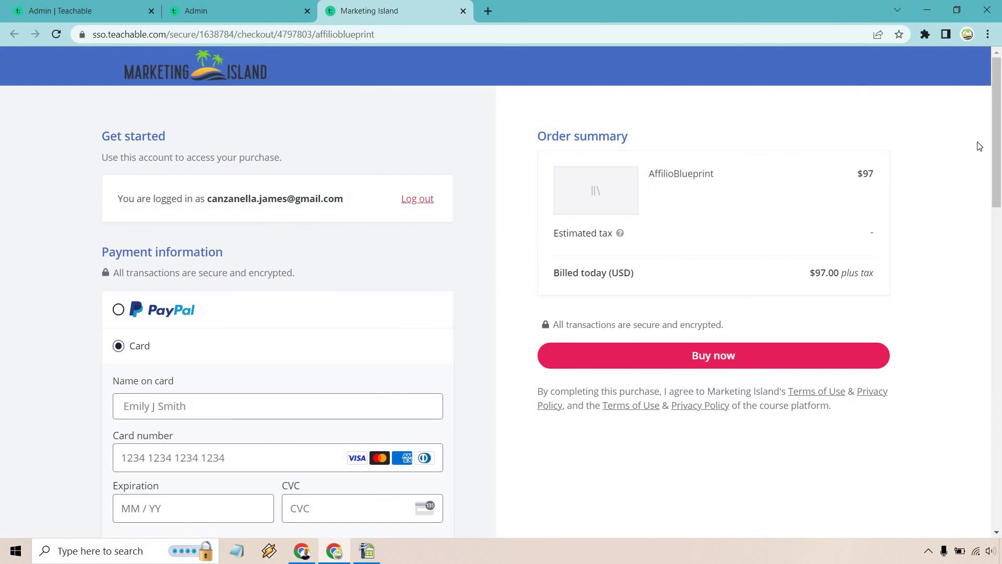
scroll(979, 146, down, 1)
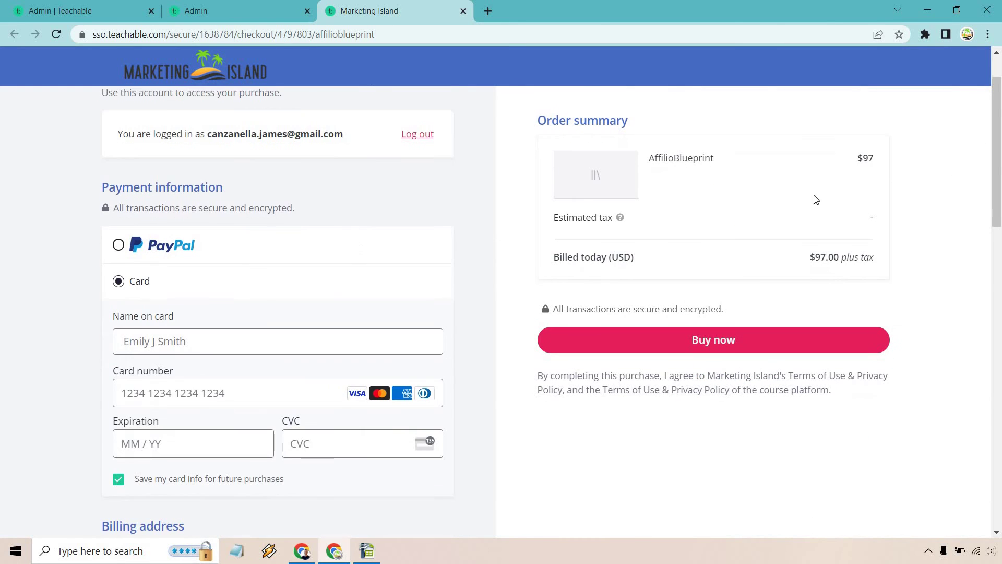
scroll(466, 189, down, 8)
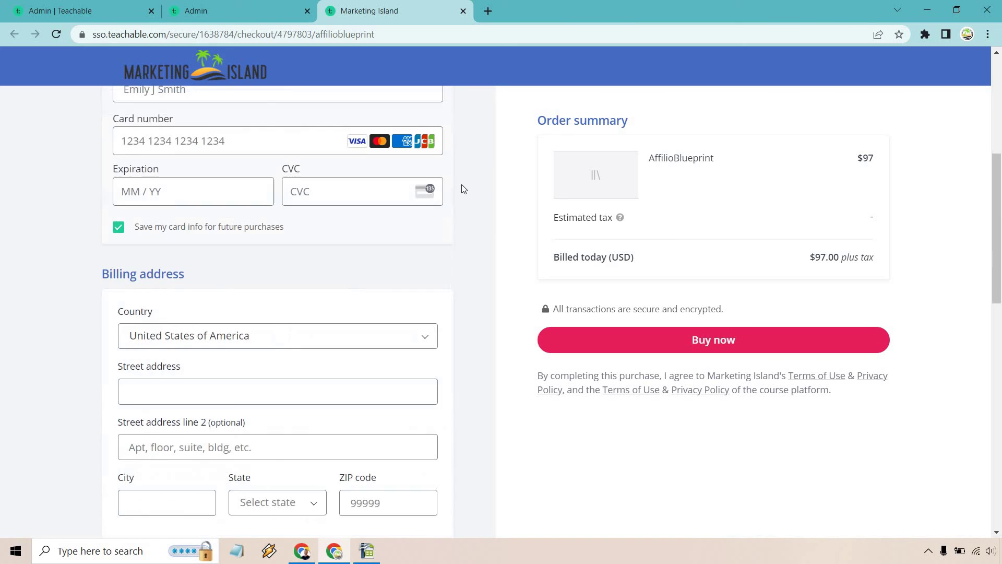
scroll(472, 189, down, 3)
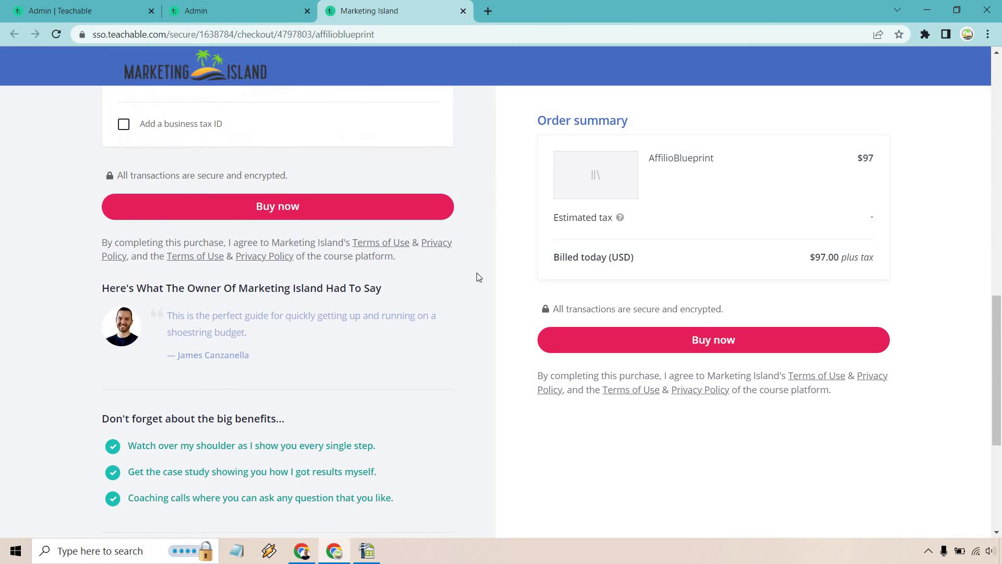
scroll(469, 323, down, 1)
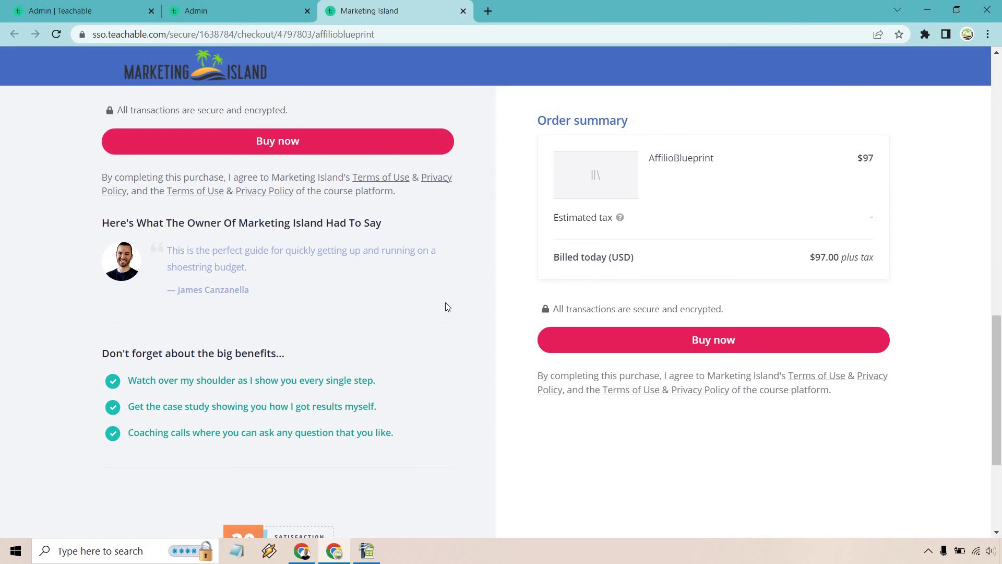
scroll(447, 304, down, 2)
scroll(446, 304, down, 2)
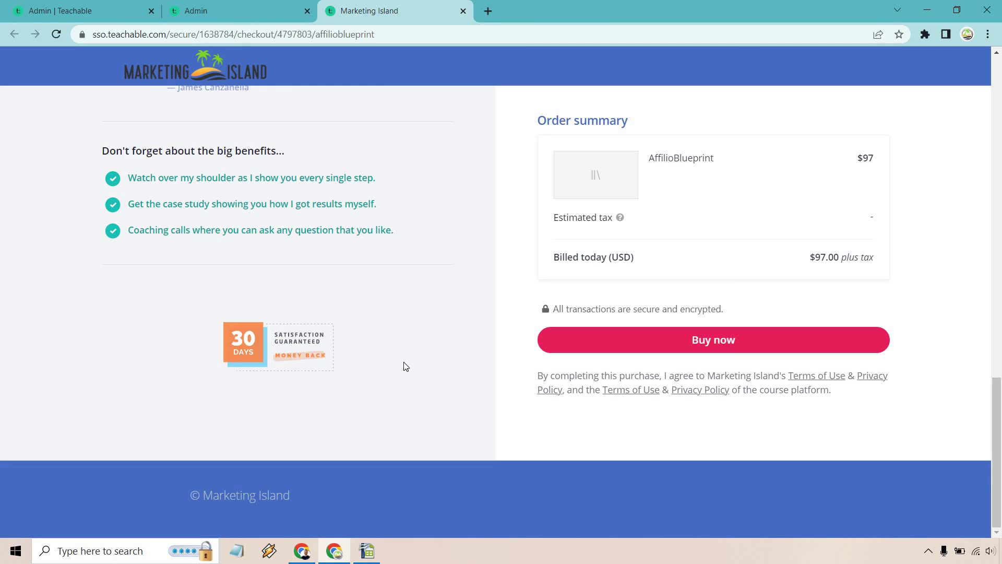
scroll(406, 366, up, 1)
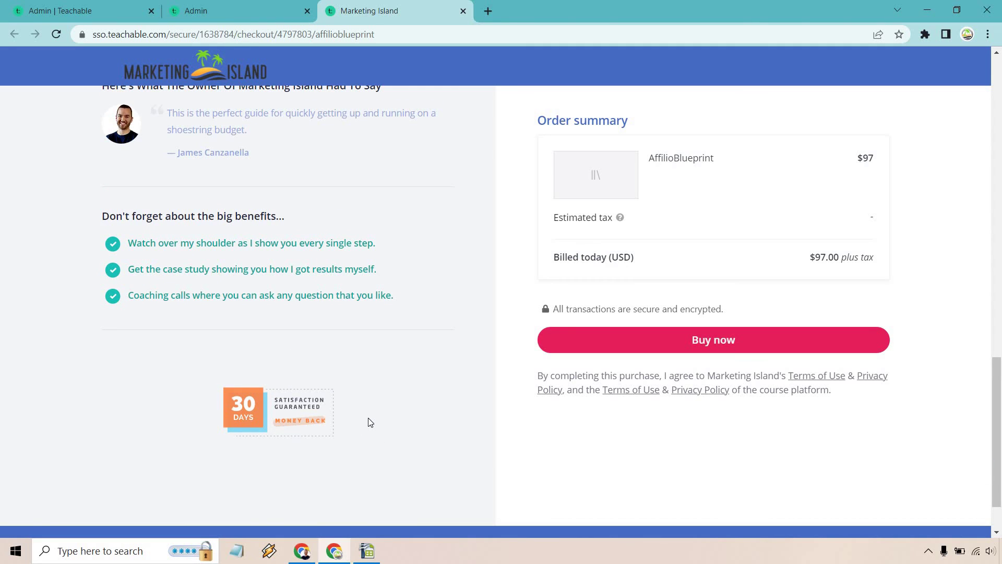
scroll(369, 421, up, 12)
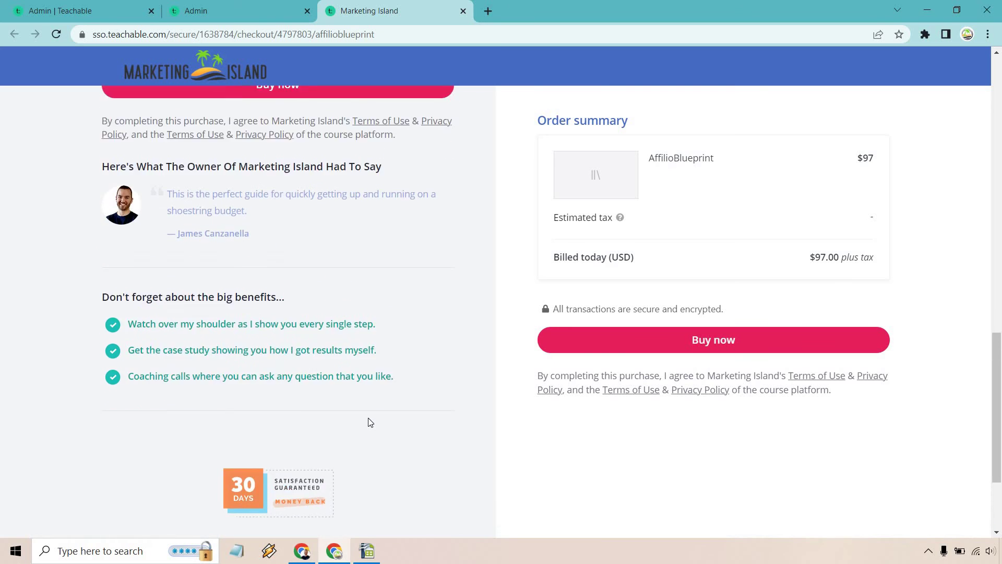
scroll(369, 418, up, 3)
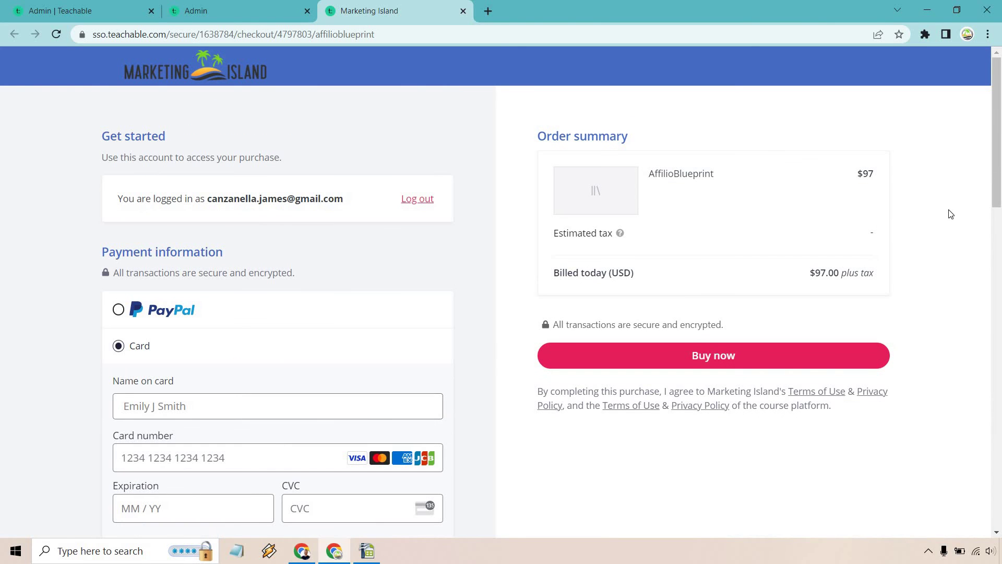